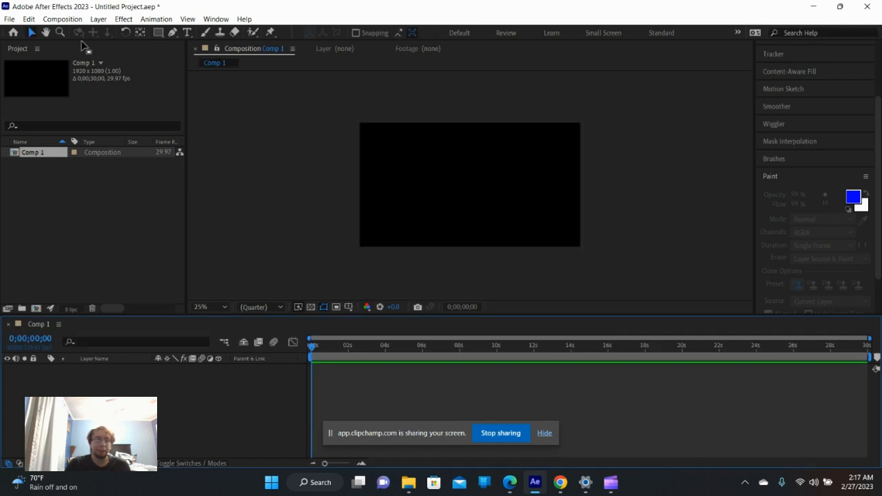
- Import the Illustrator files 1080p-Space-HD-Wallpaper and AdobeStock_225276422 as footage into the project
left_click(29, 18)
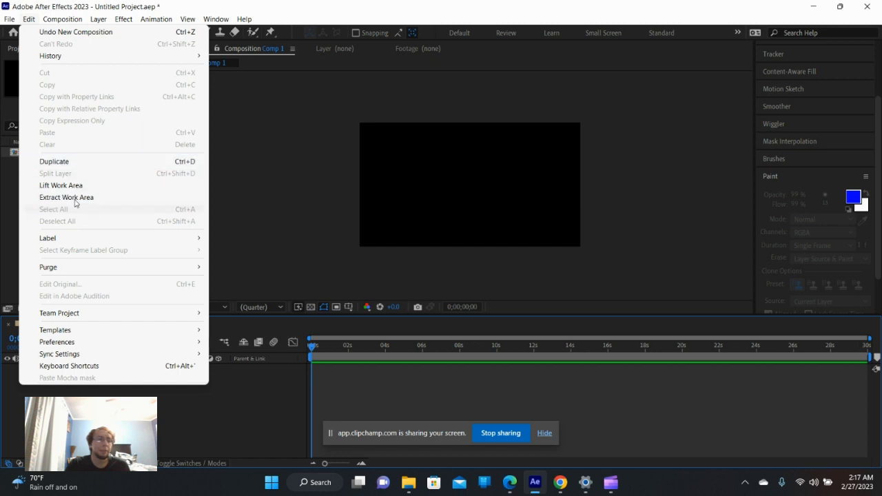
mouse_move(10, 19)
mouse_move(126, 164)
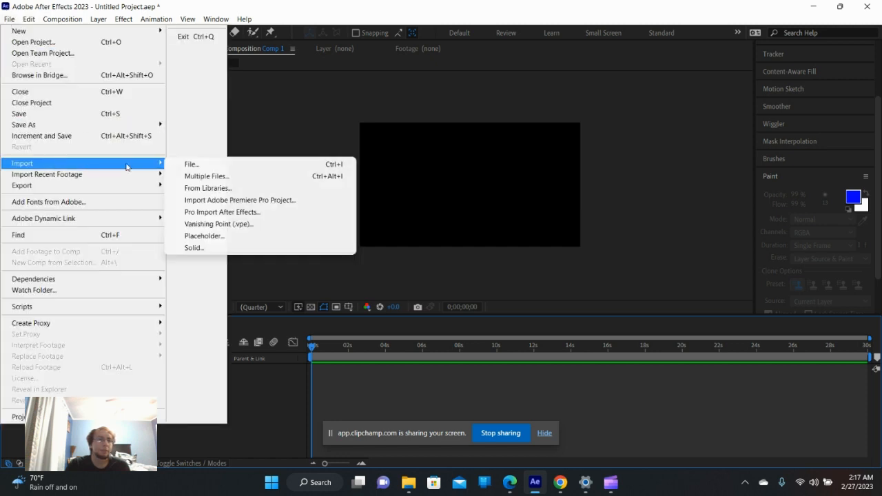
left_click(205, 166)
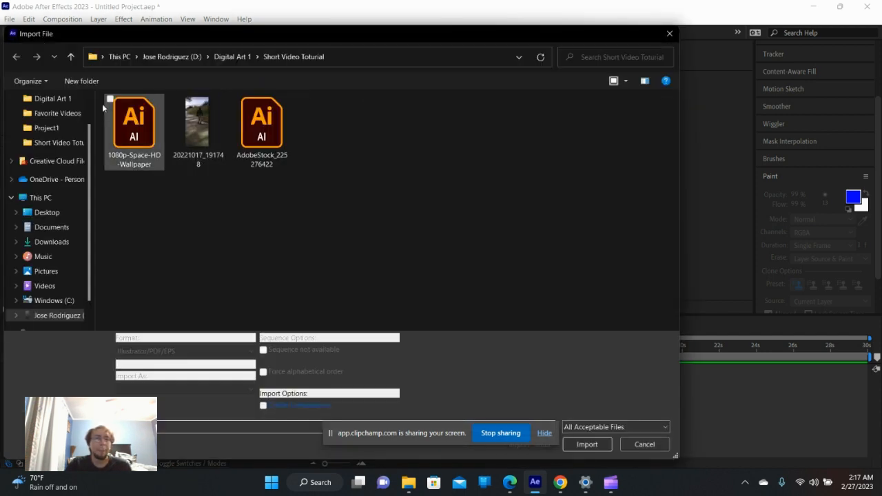
left_click(110, 100)
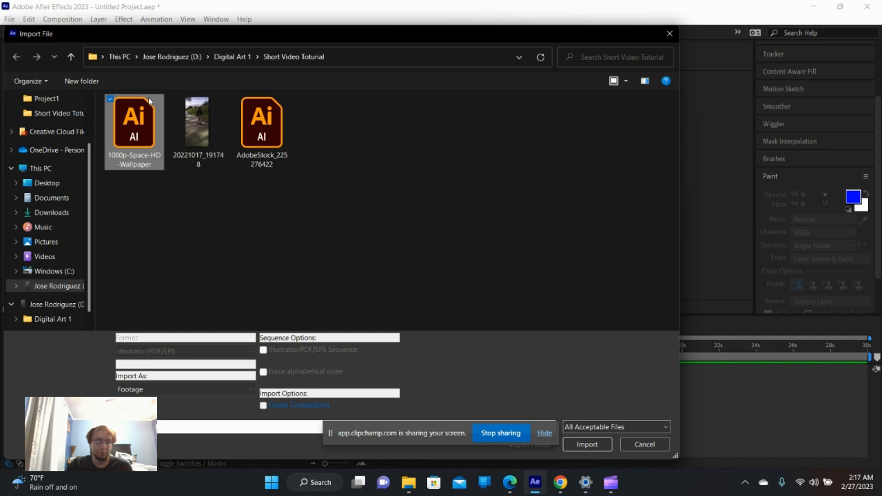
left_click(238, 100)
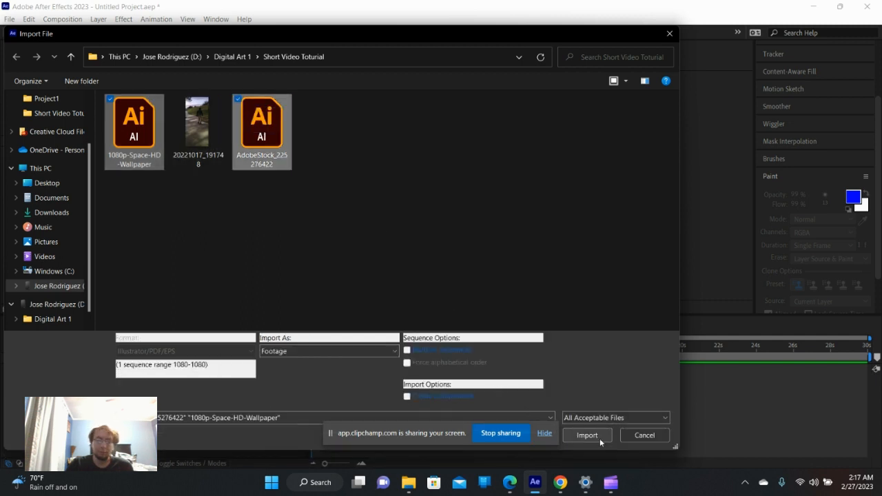
left_click(592, 437)
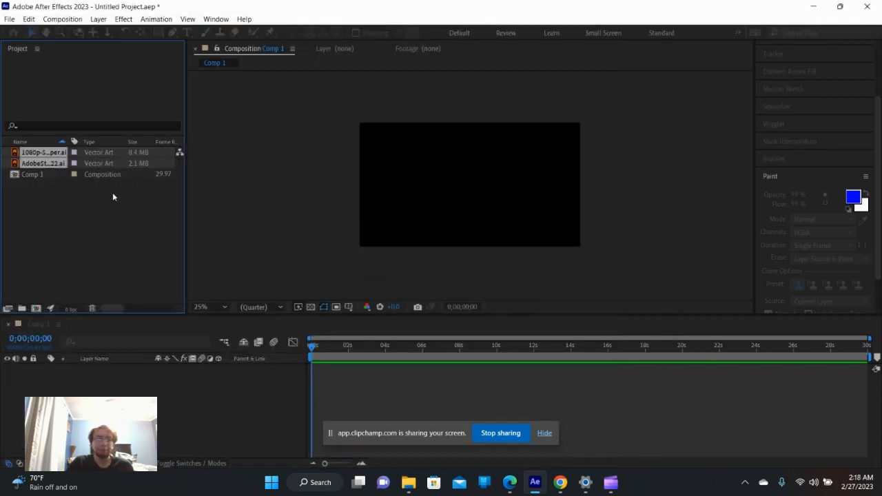
left_click(68, 226)
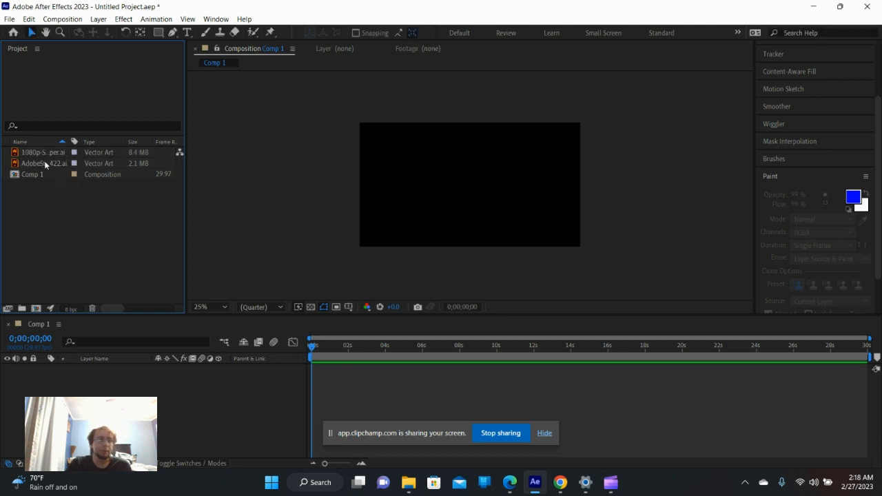
- Add the AdobeStock rocket artwork to the Comp 1 timeline and place the space wallpaper layer beneath it
left_click_drag(44, 163, 105, 384)
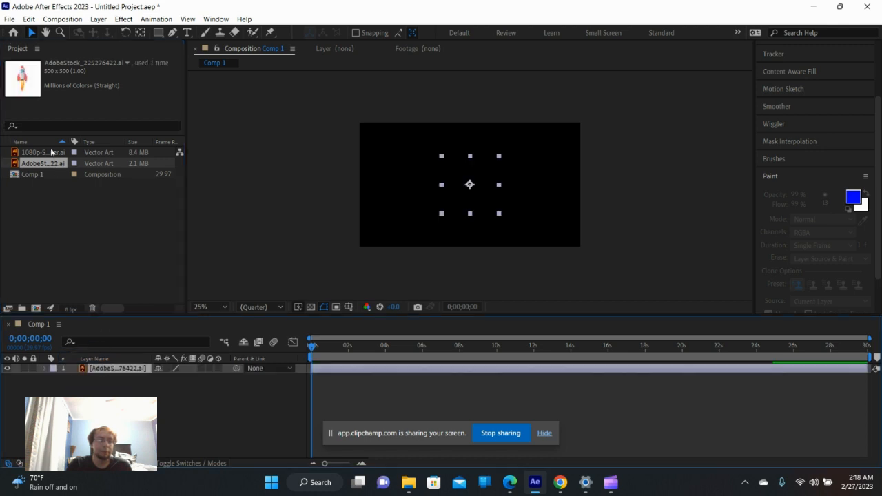
left_click_drag(50, 152, 101, 383)
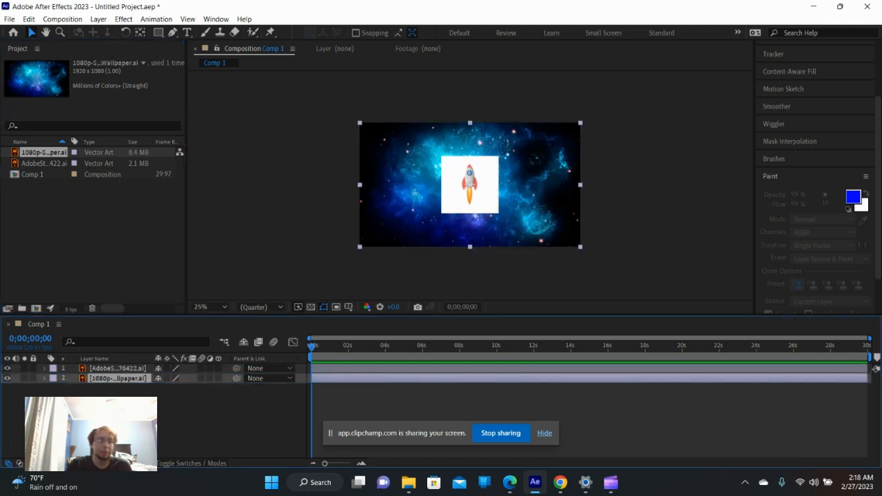
key("ctrl+shift+a")
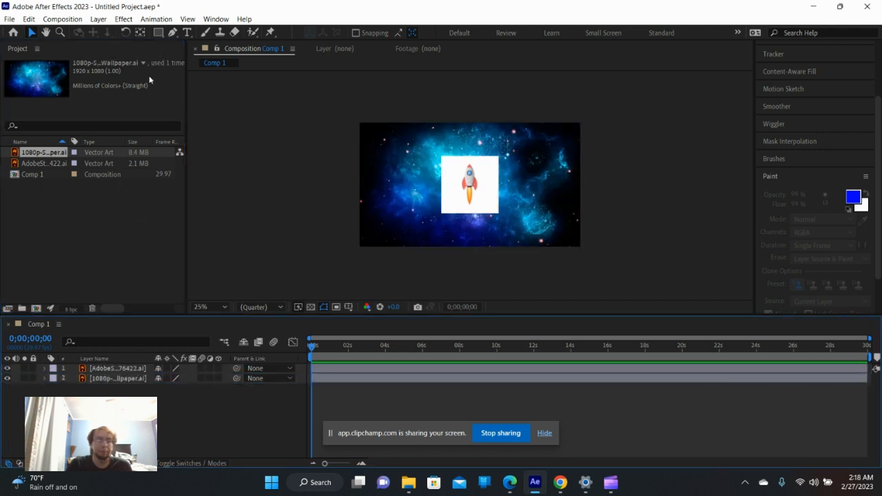
- Draw a curved open Pen tool path from outside the composition's left edge, around its right side, back through the rocket and out past the upper-right corner
left_click(172, 33)
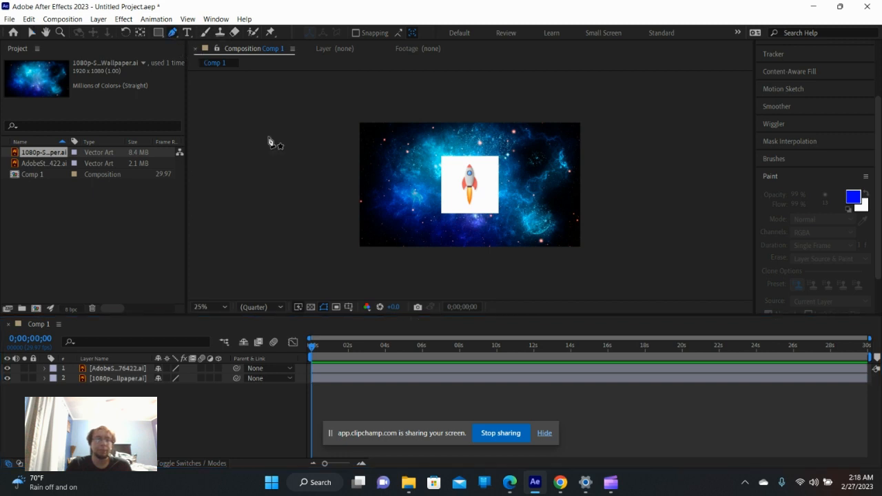
left_click(342, 204)
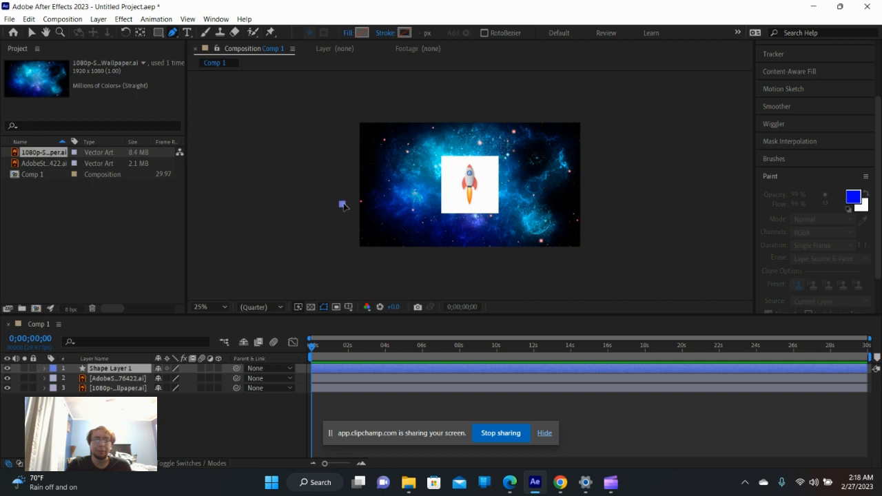
left_click(404, 142)
left_click_drag(415, 145, 420, 145)
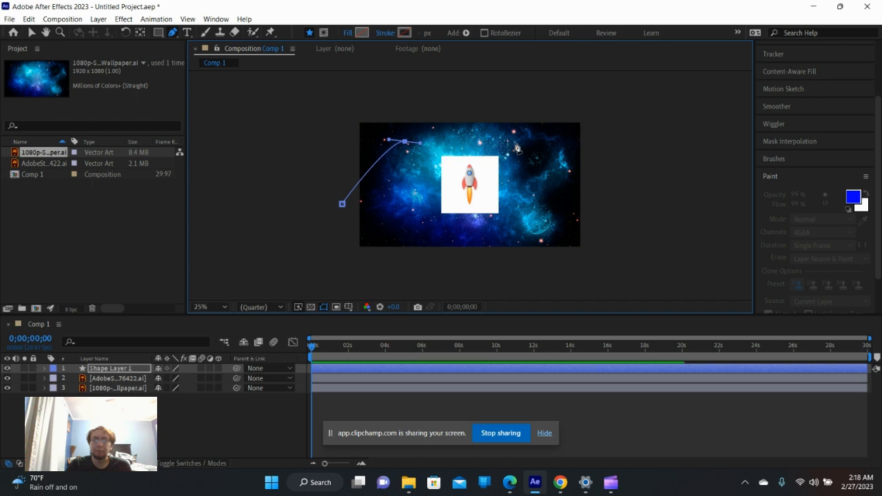
left_click(547, 144)
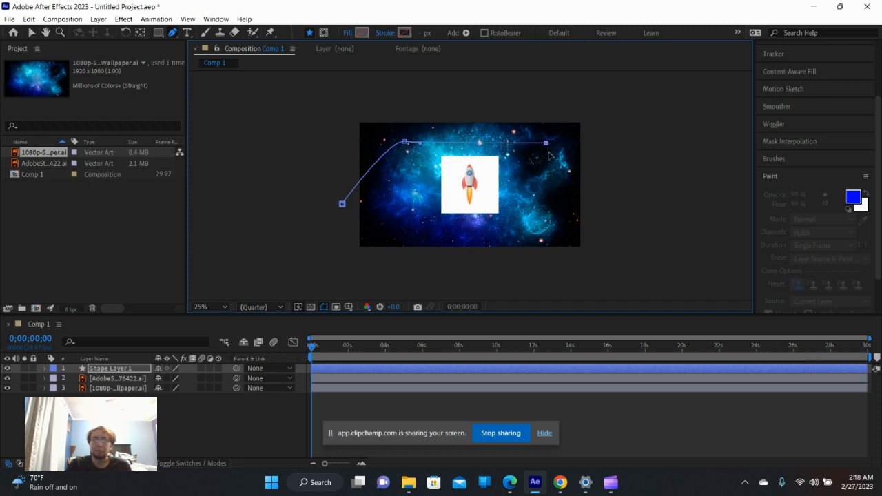
left_click_drag(549, 156, 551, 161)
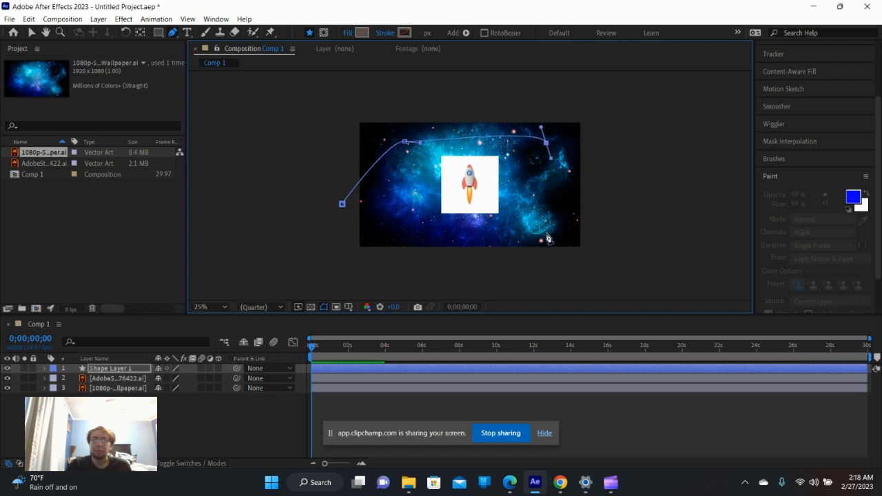
left_click_drag(547, 235, 483, 165)
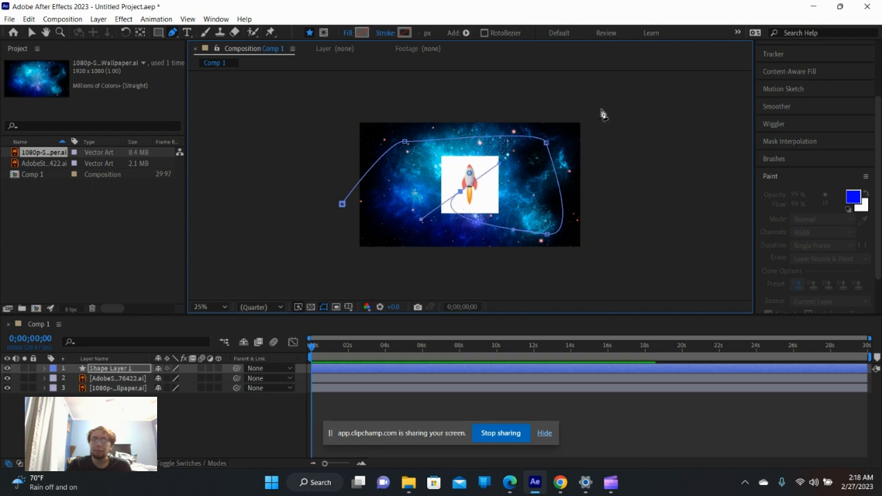
left_click_drag(602, 110, 618, 119)
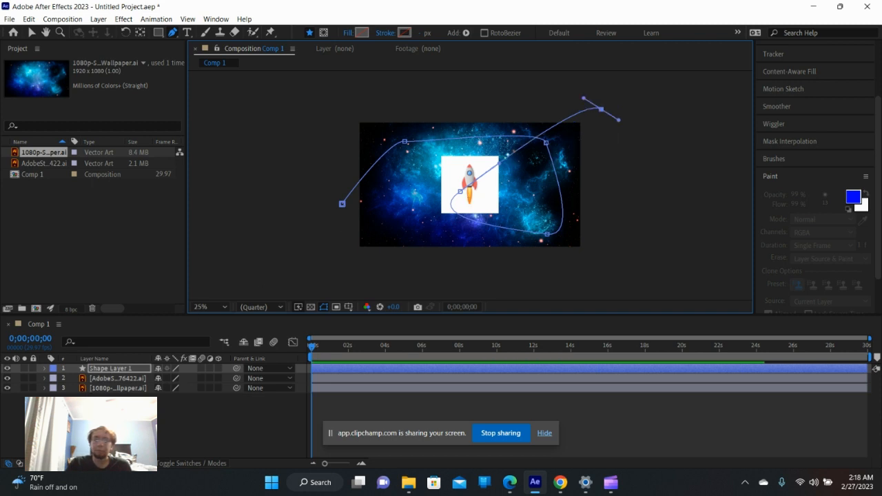
- Copy the drawn path from the contents of Shape Layer 1, then collapse and deselect the layer
left_click(46, 371)
left_click(45, 368)
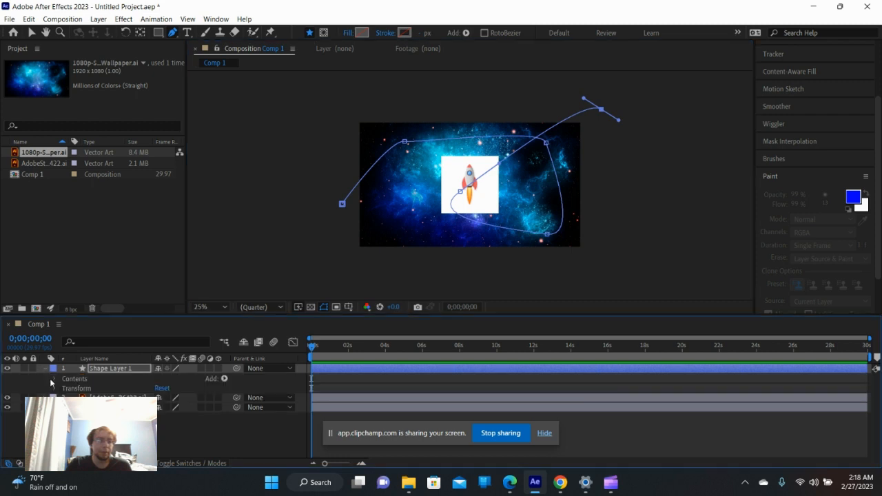
left_click(55, 378)
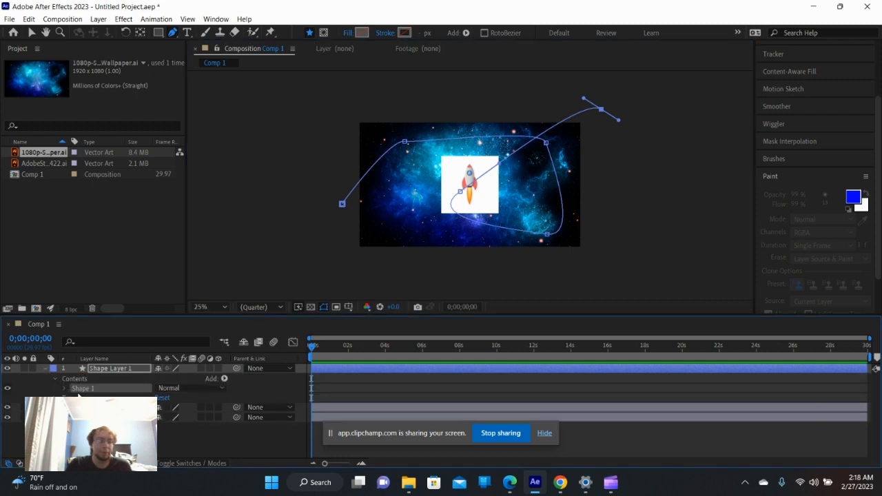
left_click(65, 388)
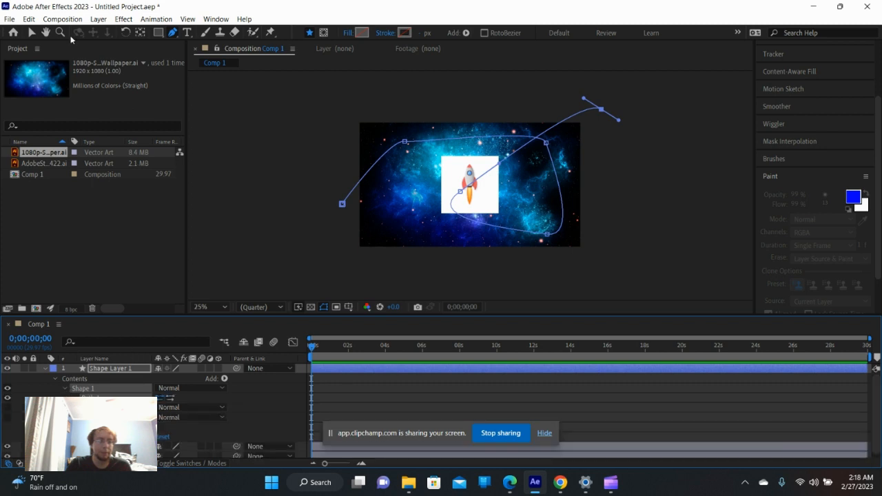
left_click(28, 21)
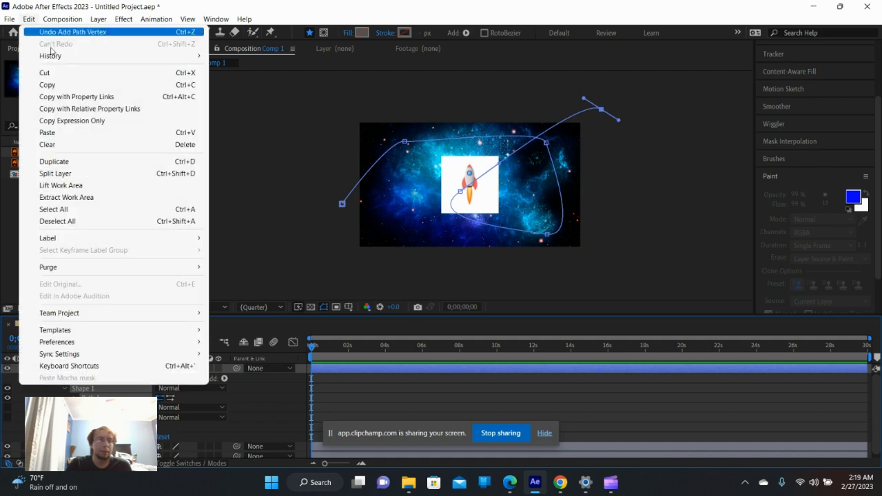
left_click(62, 85)
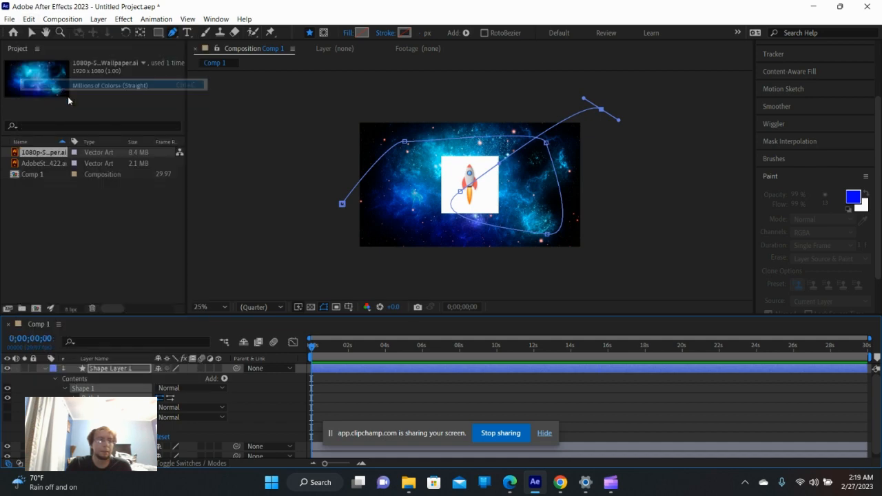
left_click(45, 370)
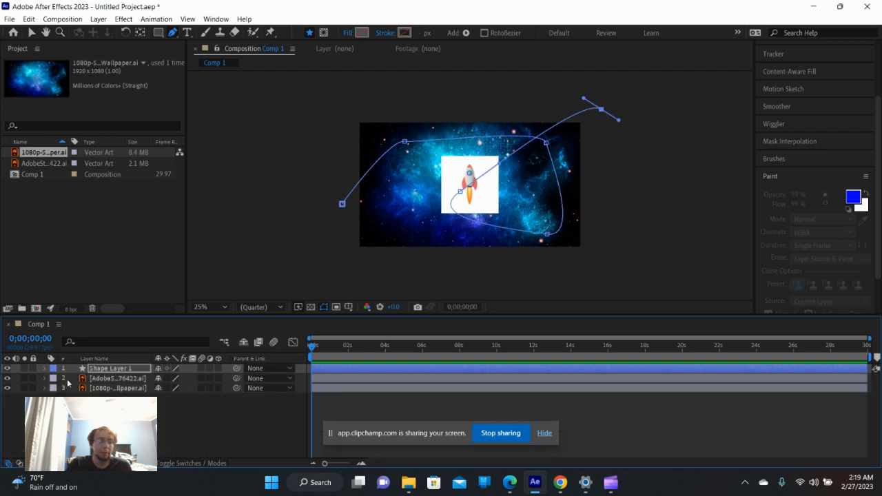
left_click(76, 380)
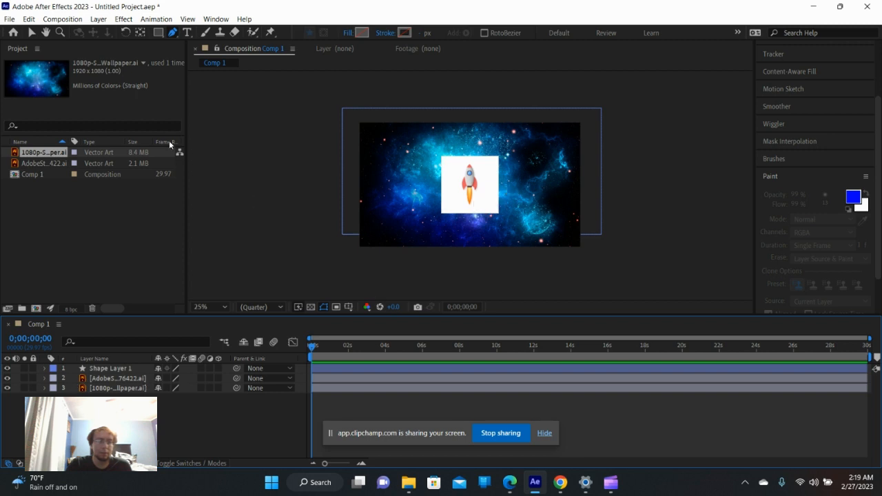
- Activate the Selection tool and try to select the rocket directly in the composition view, then clear the selection
left_click(31, 33)
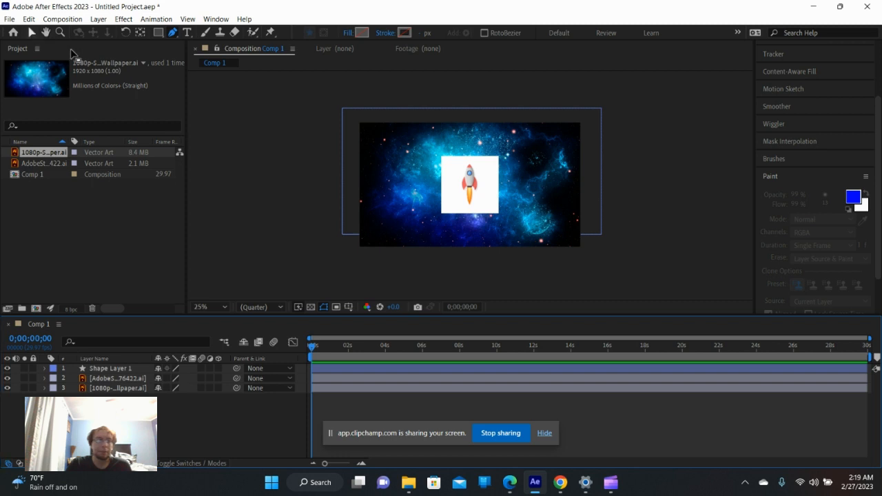
left_click(275, 228)
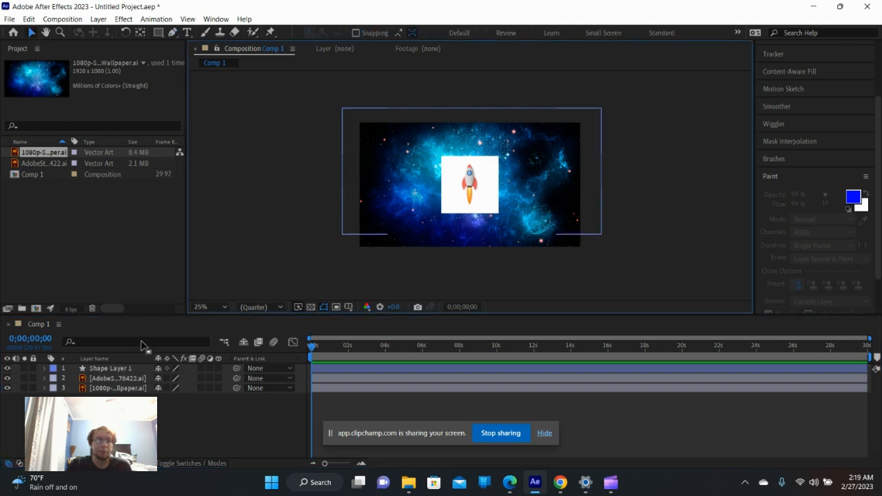
left_click(76, 382)
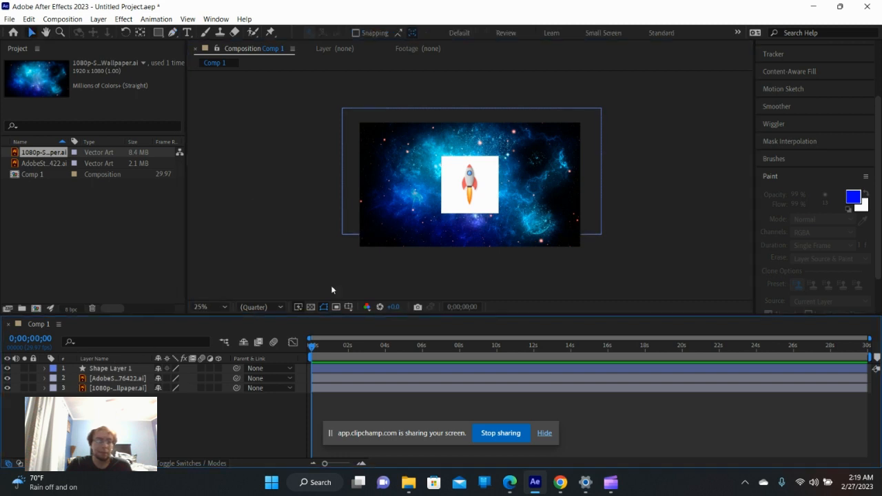
left_click(487, 197)
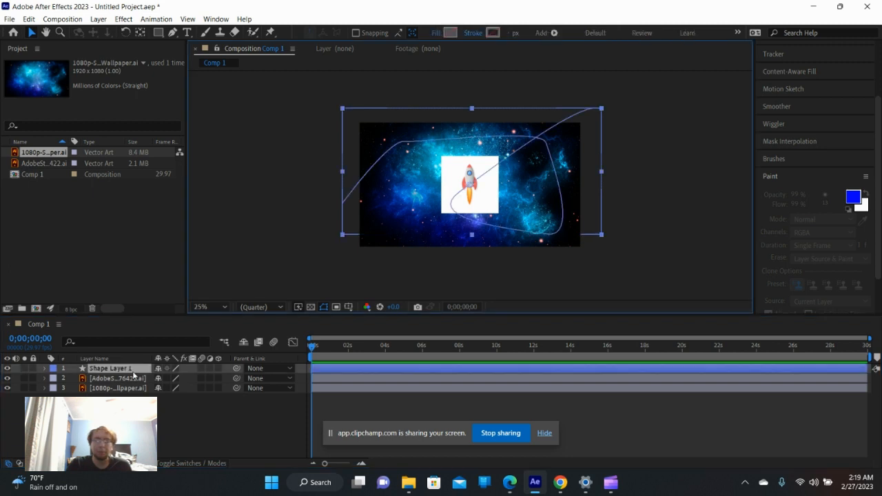
left_click(73, 383)
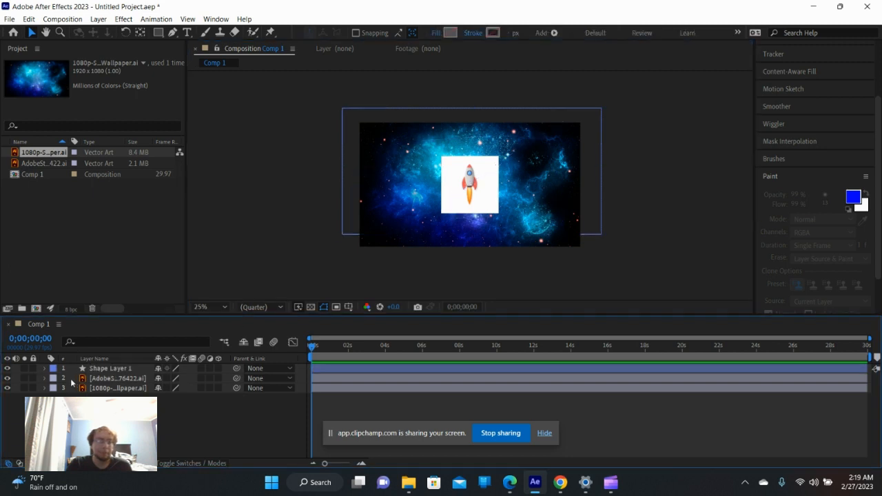
- Lock Shape Layer 1 in the timeline
left_click(34, 367)
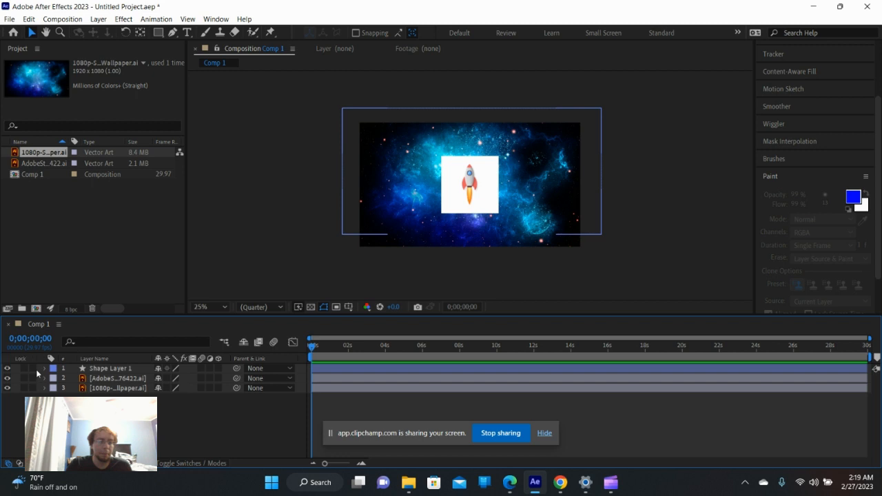
left_click(33, 378)
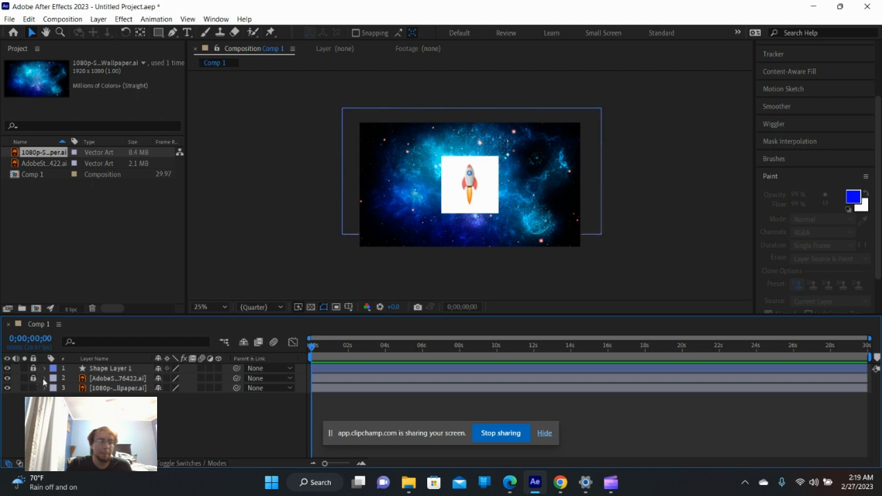
left_click(34, 378)
- Unlock the rocket layer, expand its Transform properties and paste the copied path onto it as its motion path
left_click(44, 378)
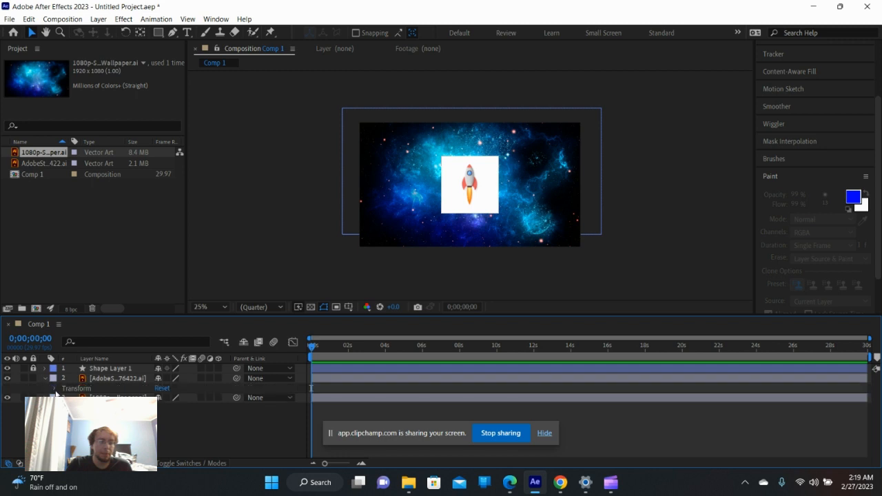
left_click(57, 389)
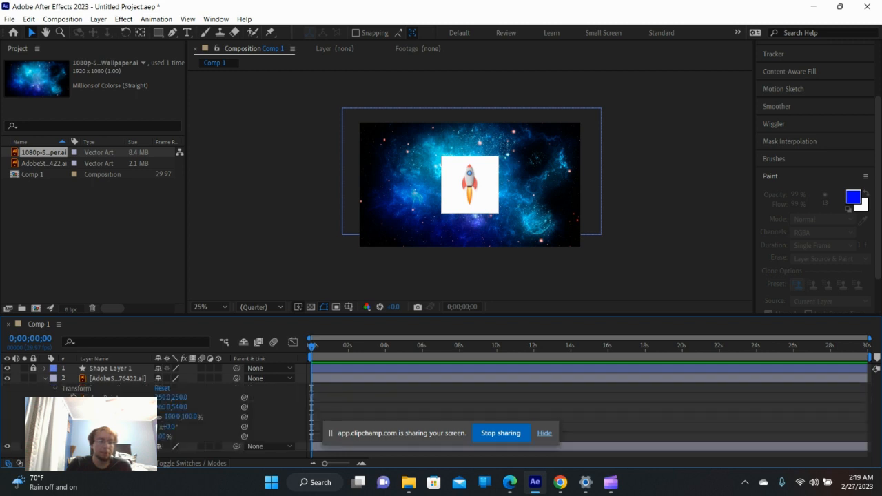
left_click(117, 378)
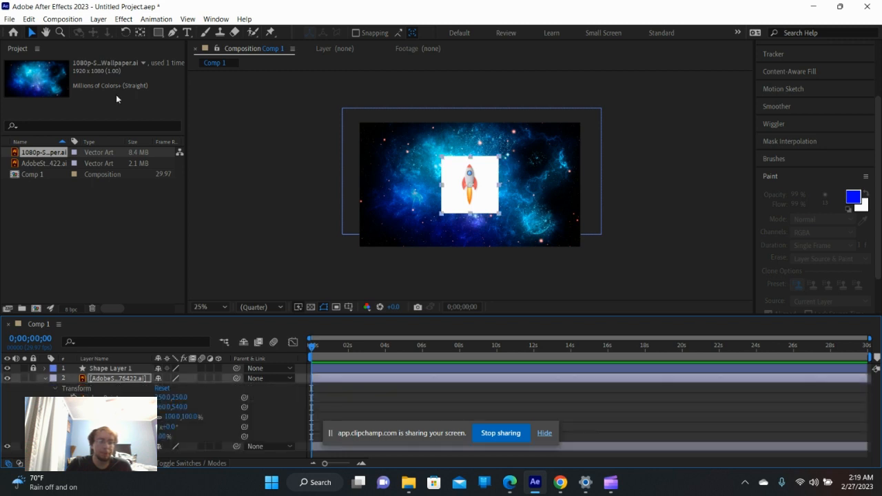
left_click(28, 18)
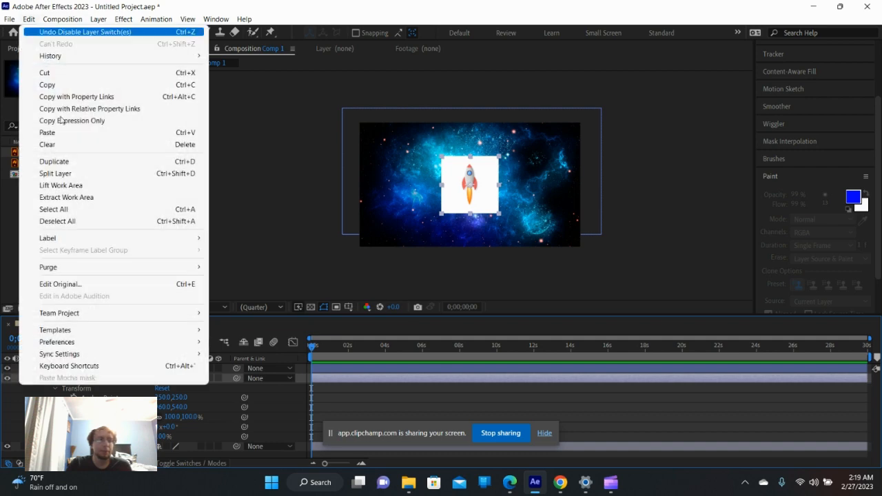
left_click(62, 132)
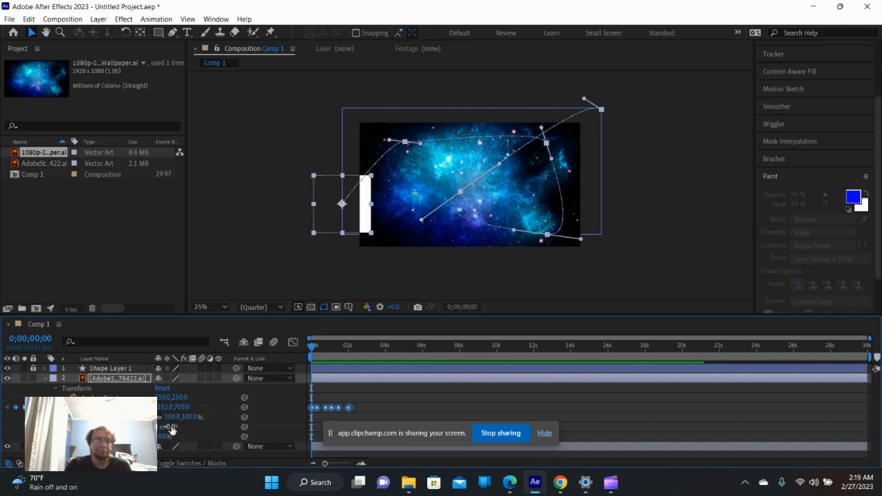
- Set the rocket layer's rotation to 66° and its auto-orientation to Orient Along Path
left_click_drag(185, 430, 309, 351)
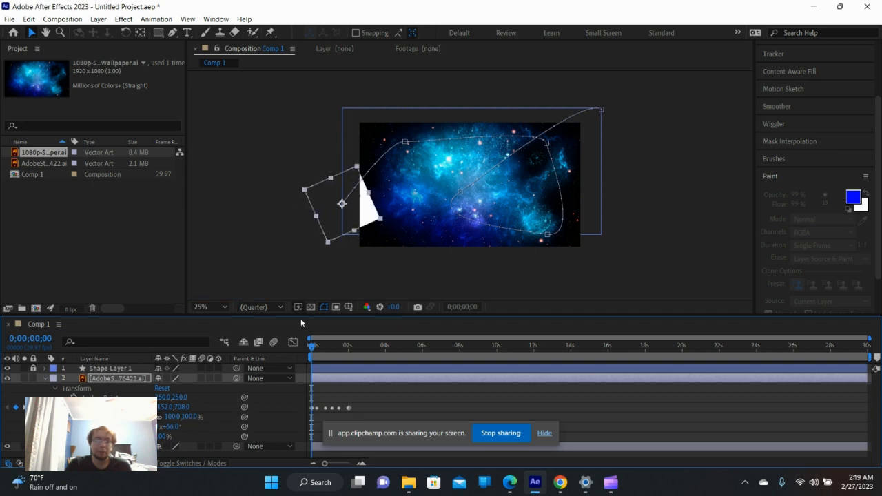
left_click(99, 19)
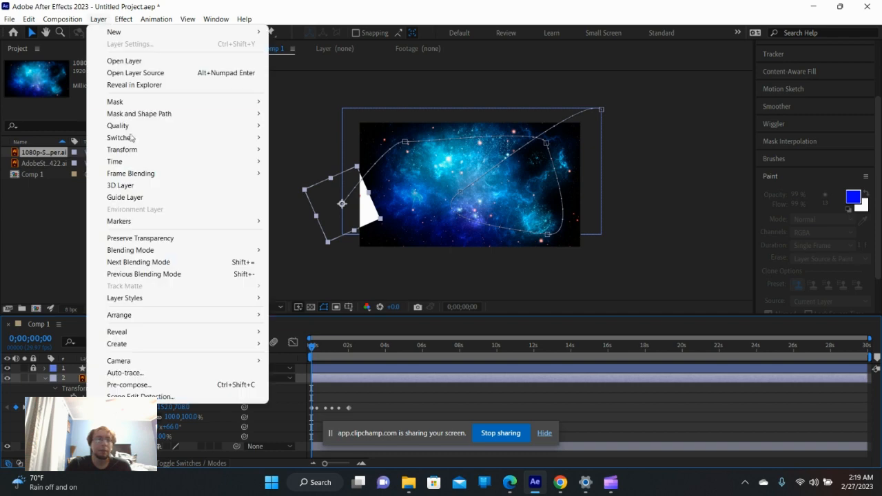
mouse_move(148, 151)
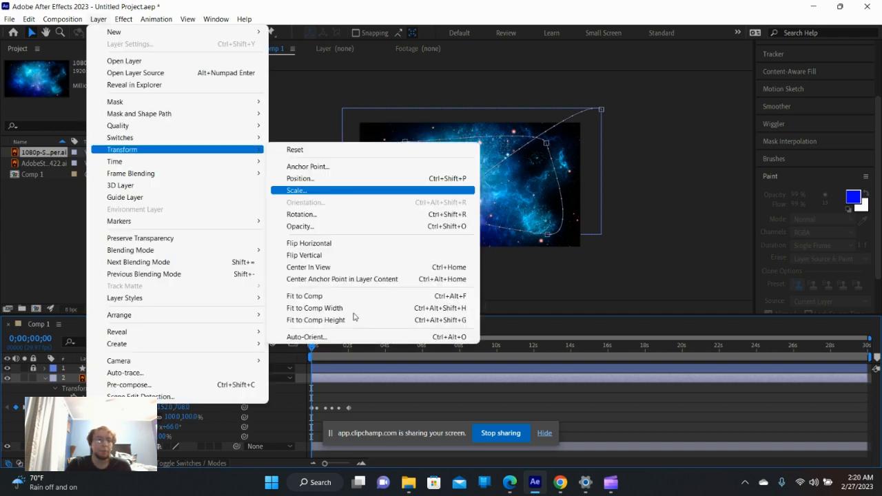
left_click(353, 337)
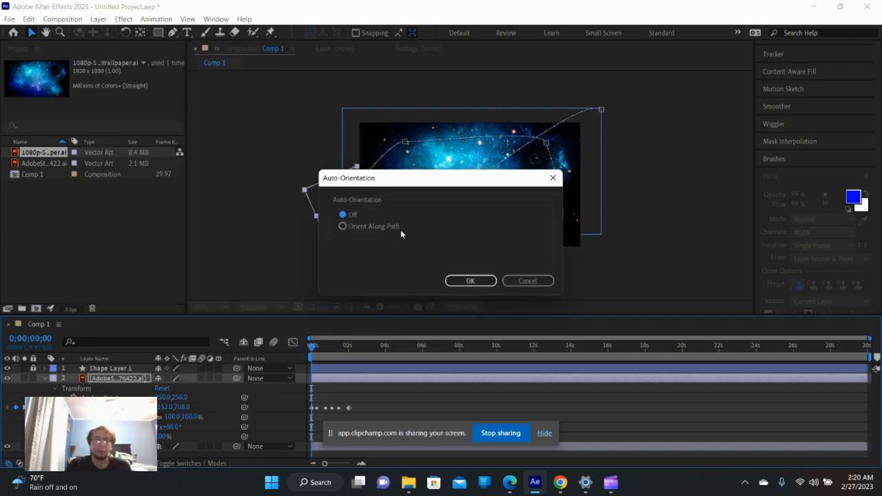
left_click(457, 280)
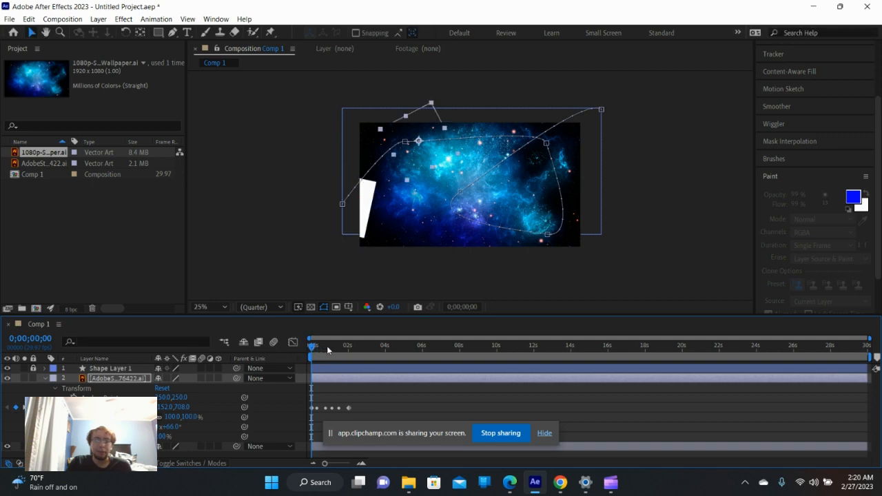
- Scrub the first second of the animation, stop at 0;00;00;07 and set the rocket's rotation to 107° to align it with the path
left_click(329, 346)
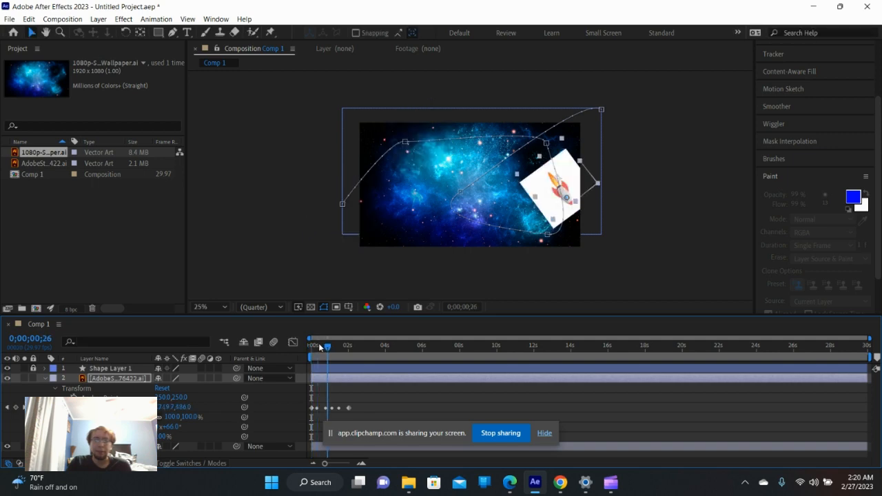
left_click_drag(326, 348, 316, 346)
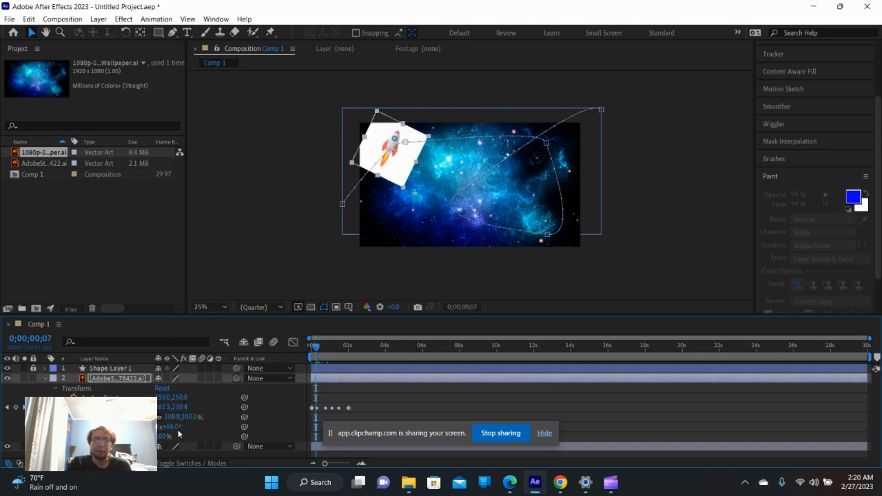
left_click_drag(184, 426, 207, 425)
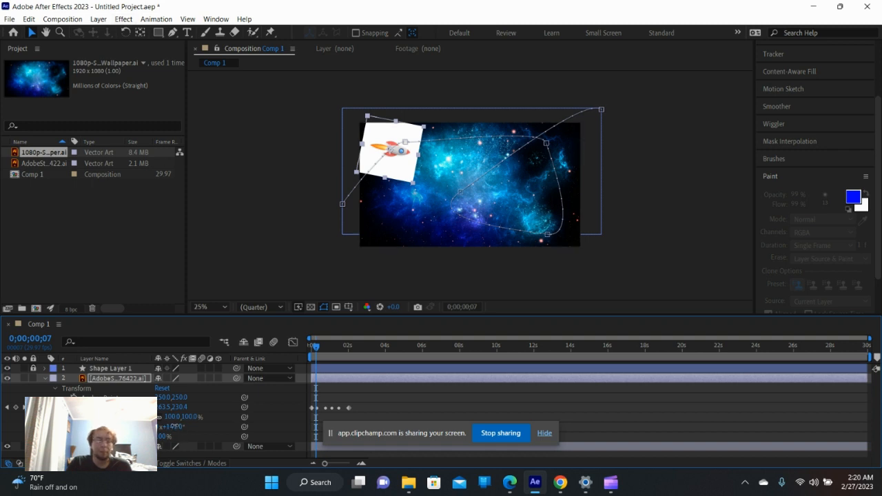
left_click_drag(171, 425, 160, 427)
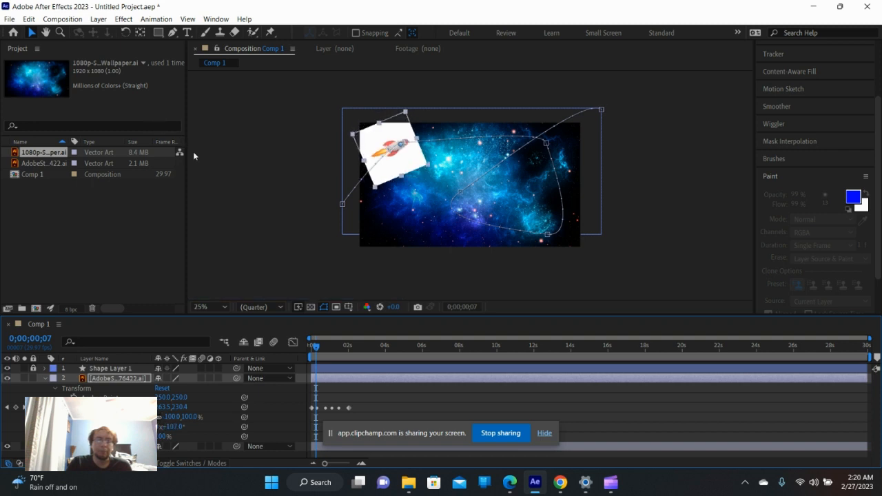
- Check that the rocket layer's auto-orientation is set to Orient Along Path
left_click(98, 19)
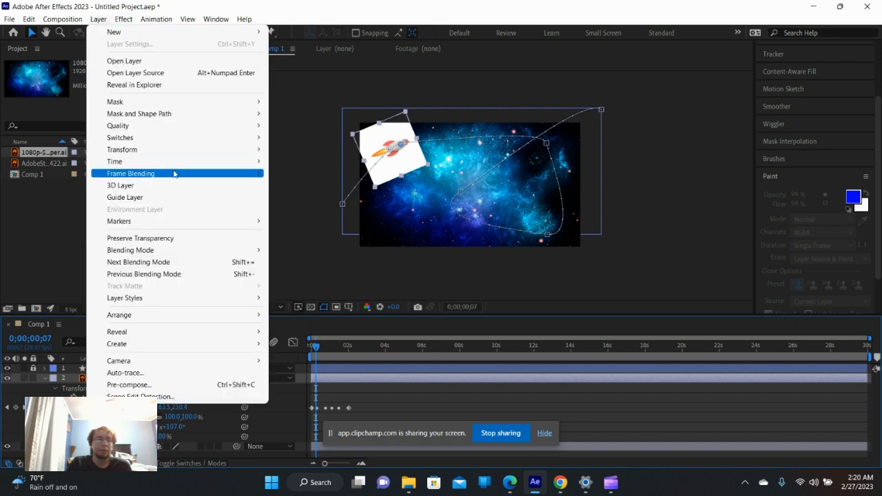
mouse_move(261, 150)
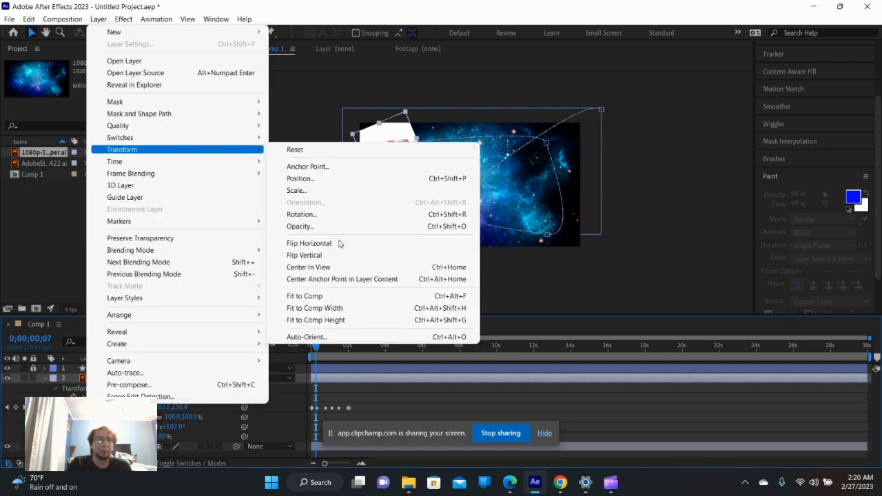
left_click(344, 336)
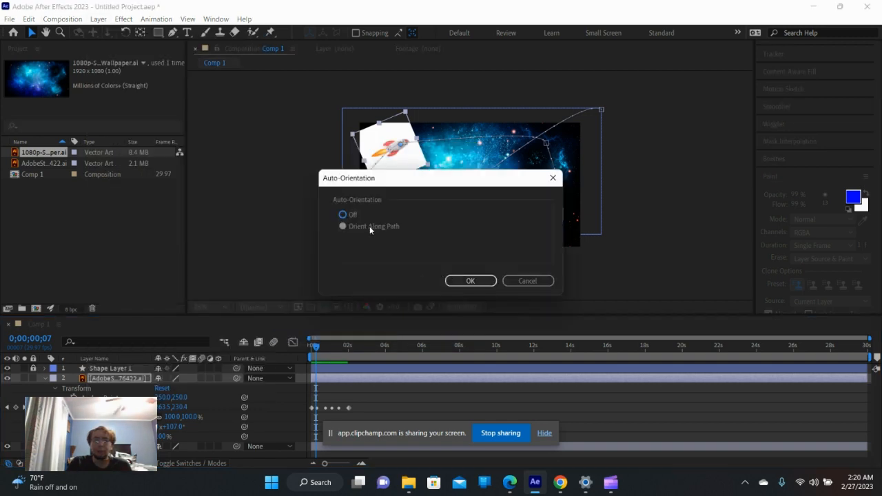
left_click(369, 226)
left_click(455, 282)
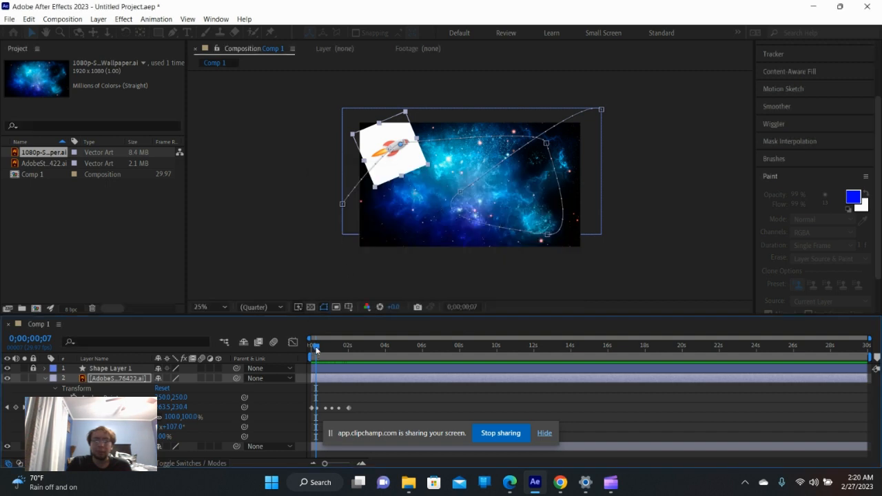
- Scrub the timeline from 0;00;00;07 to 0;00;01;13 to preview the rocket following the path
left_click_drag(315, 348, 336, 348)
mouse_move(336, 350)
left_mouse_down()
mouse_move(350, 350)
mouse_move(337, 348)
left_mouse_up()
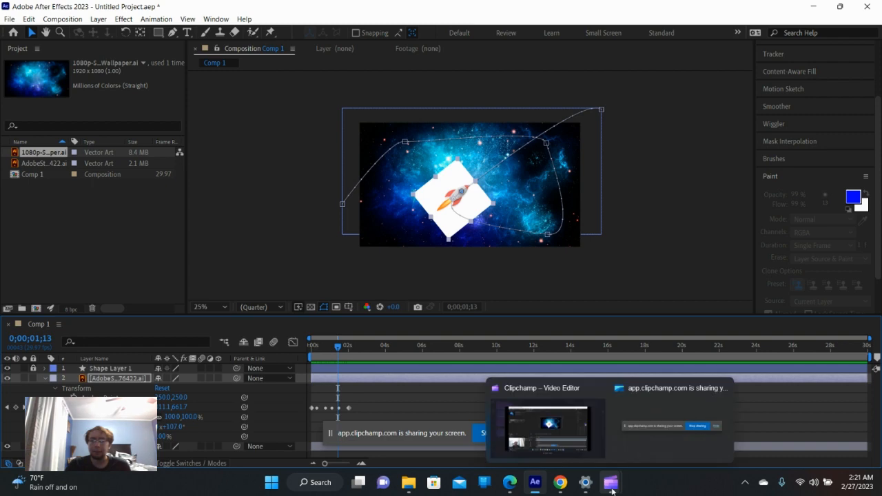
mouse_move(611, 486)
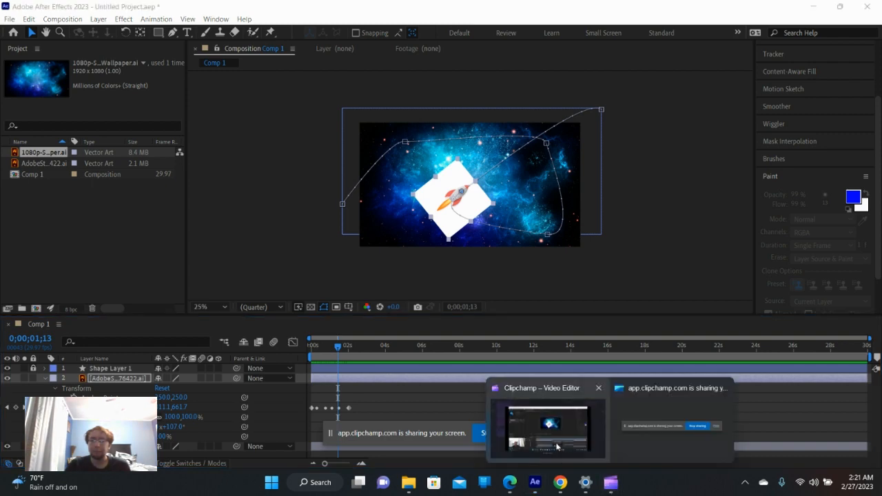